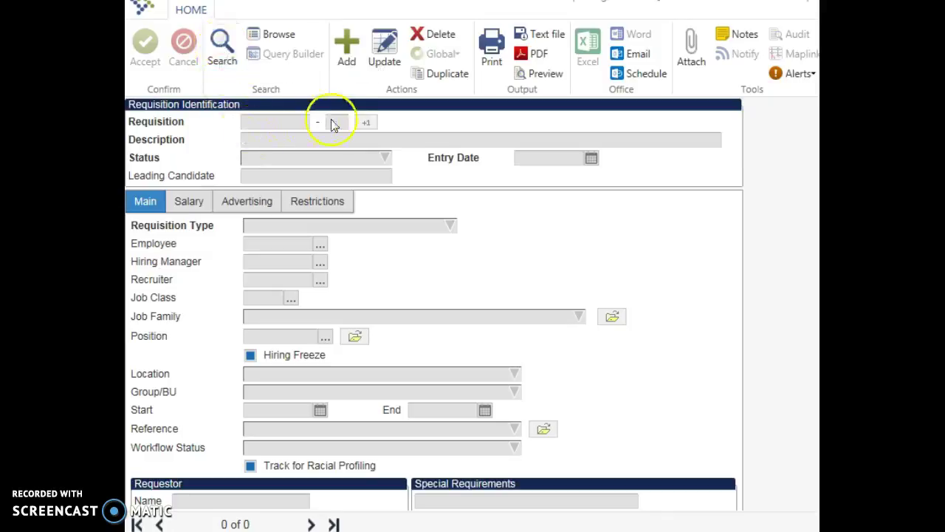
# Step: Find the job requisition with number 2160 and sub-requisition 9
pyautogui.click(223, 46)
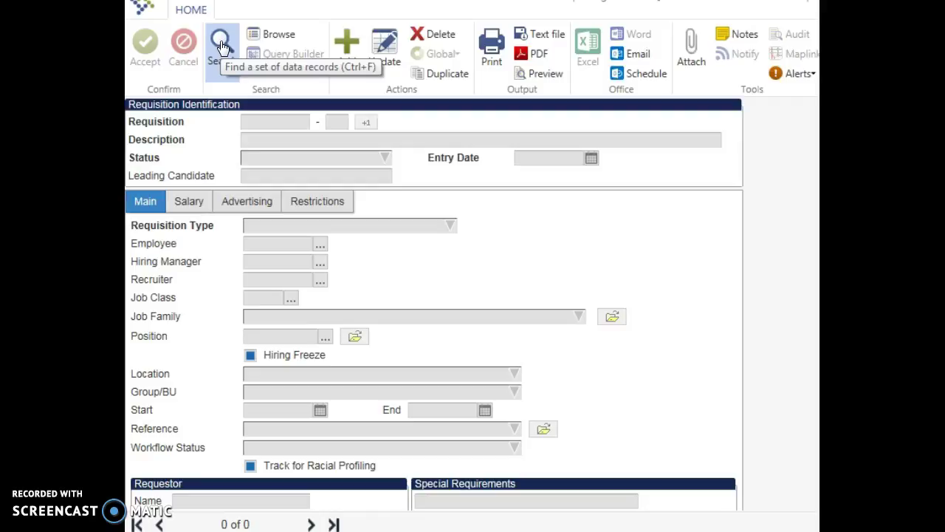
pyautogui.click(288, 126)
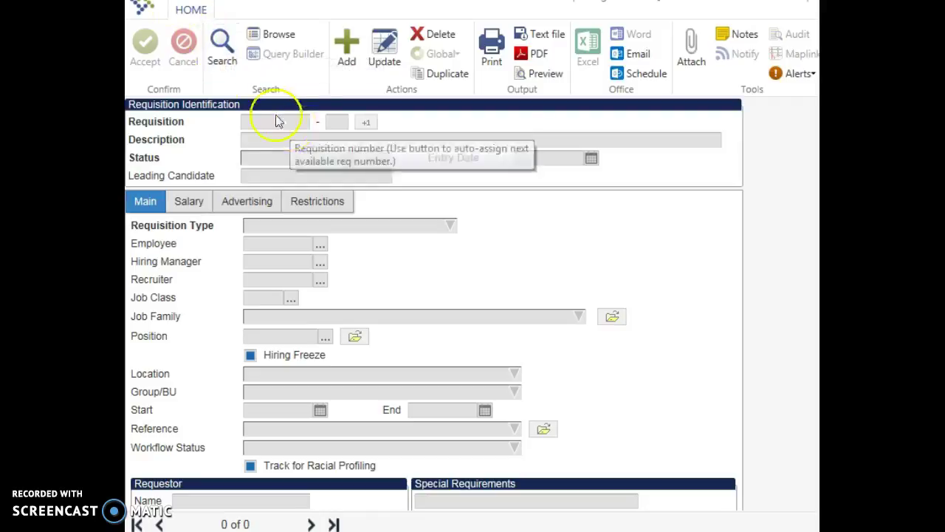
pyautogui.click(224, 54)
pyautogui.click(294, 131)
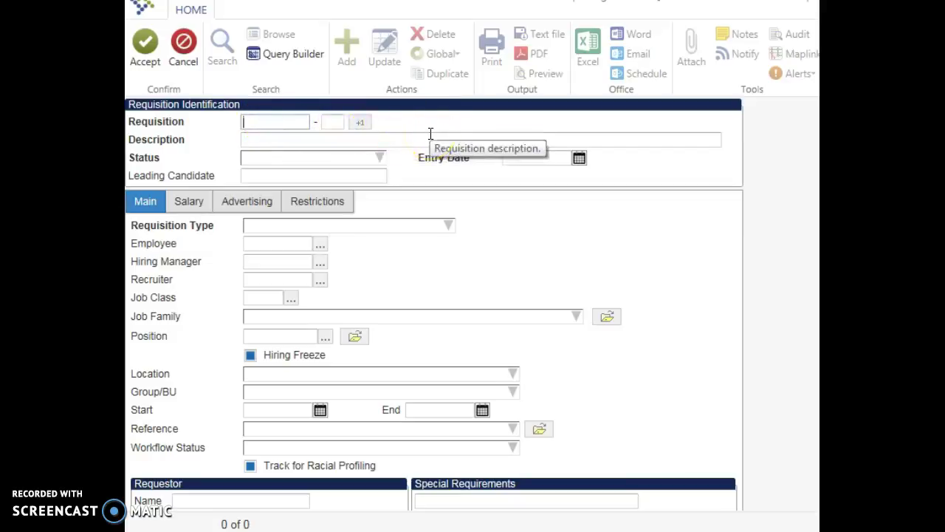
pyautogui.write('2160')
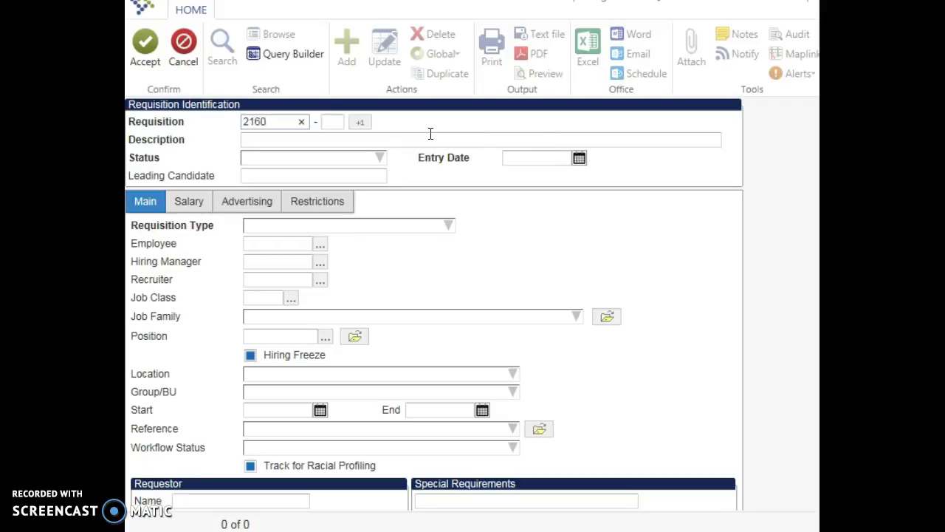
pyautogui.click(335, 122)
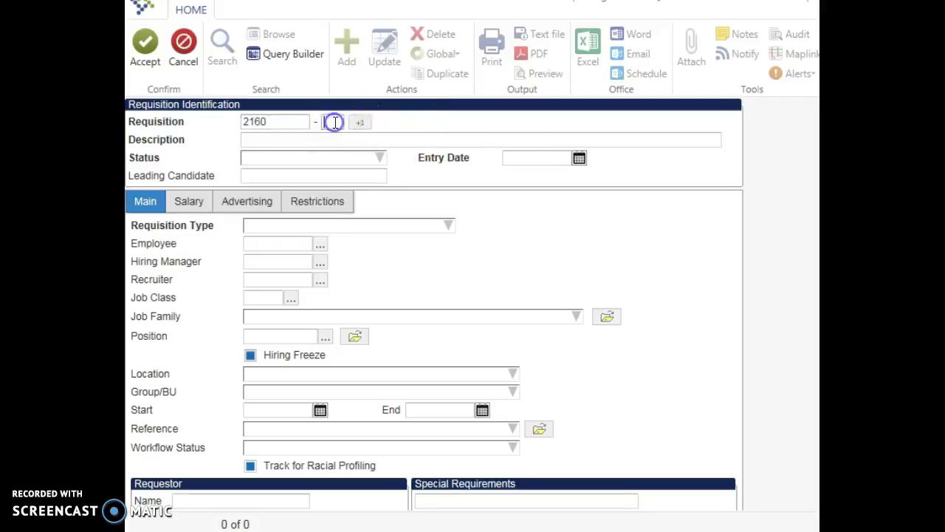
pyautogui.write('9')
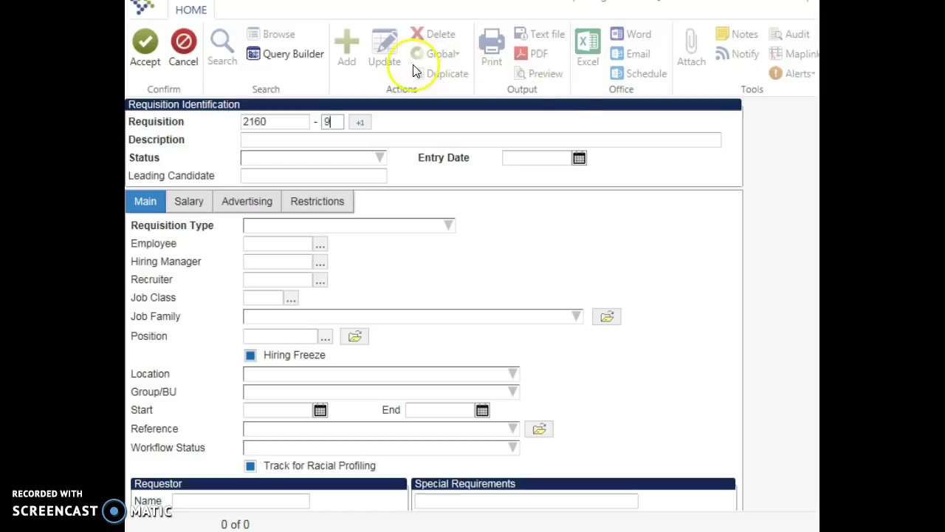
pyautogui.click(144, 49)
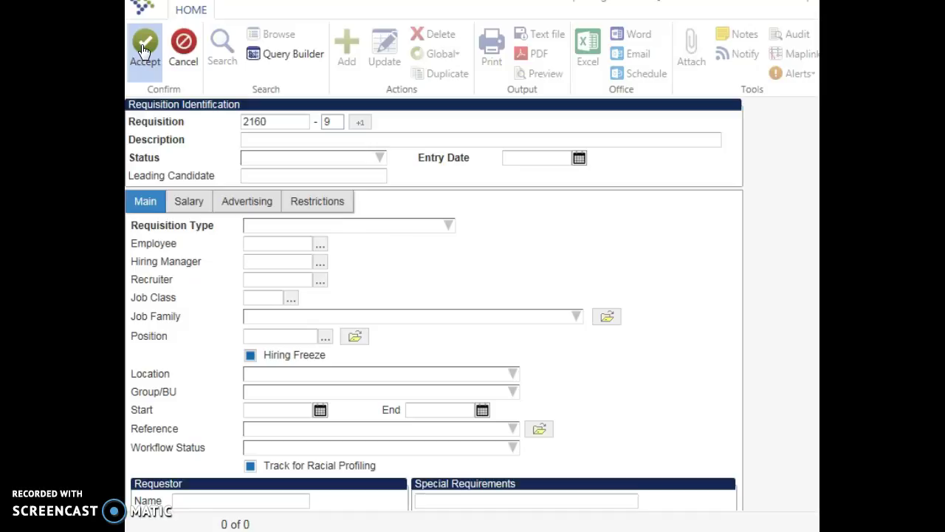
pyautogui.click(144, 49)
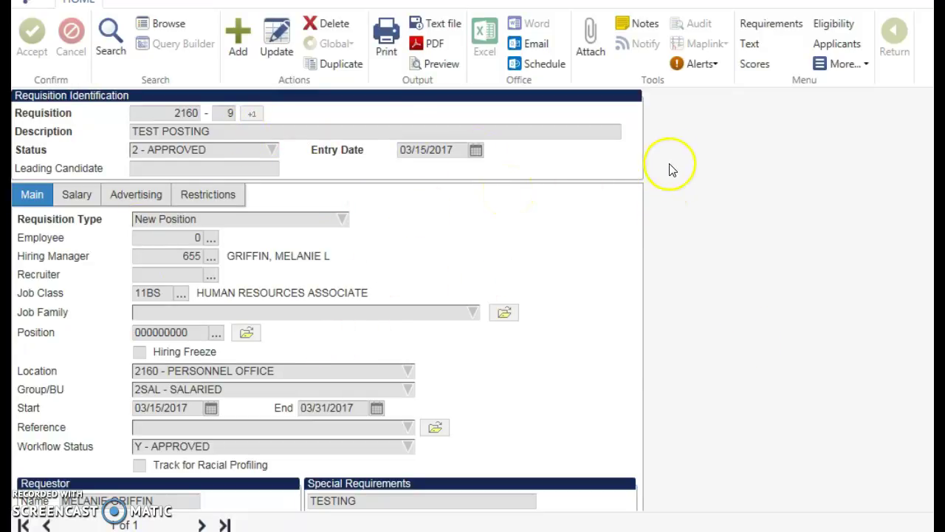
# Step: Open the requisition's applicant list and sort it by name in ascending order
pyautogui.click(590, 48)
pyautogui.click(852, 49)
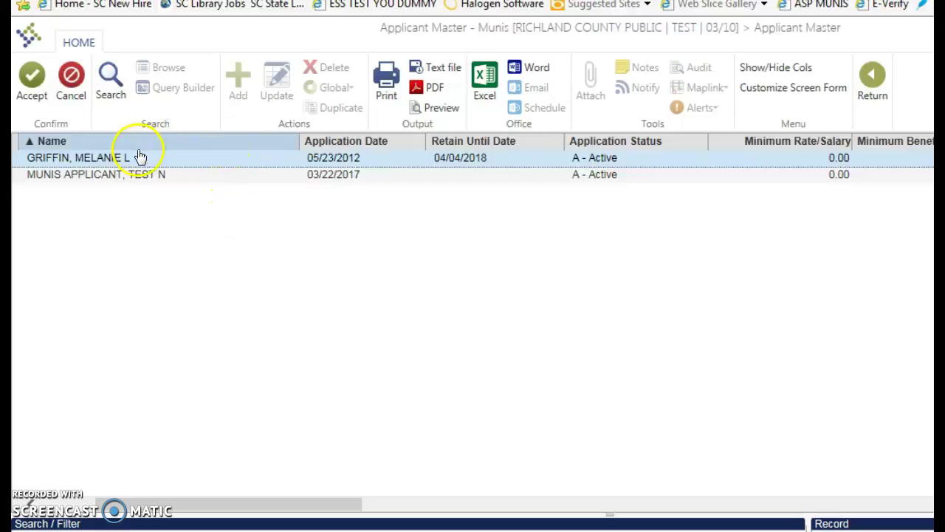
pyautogui.click(239, 144)
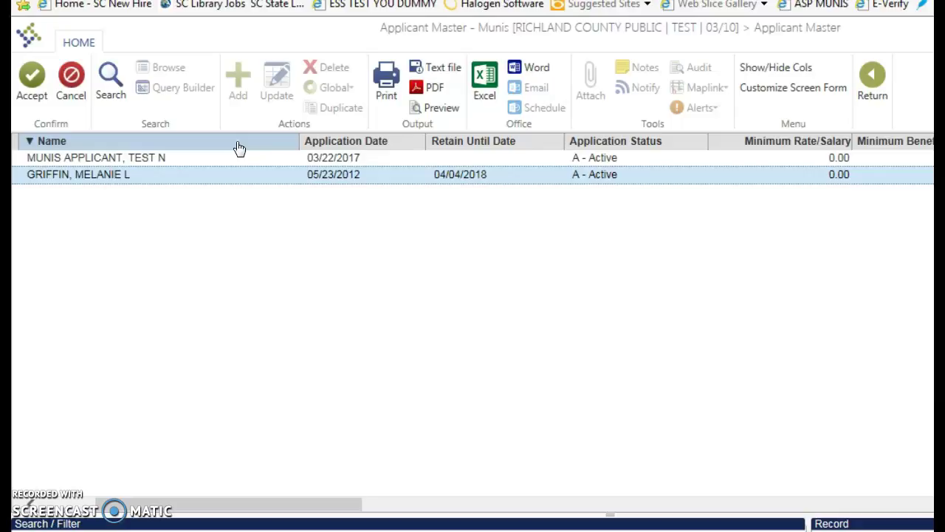
pyautogui.click(238, 145)
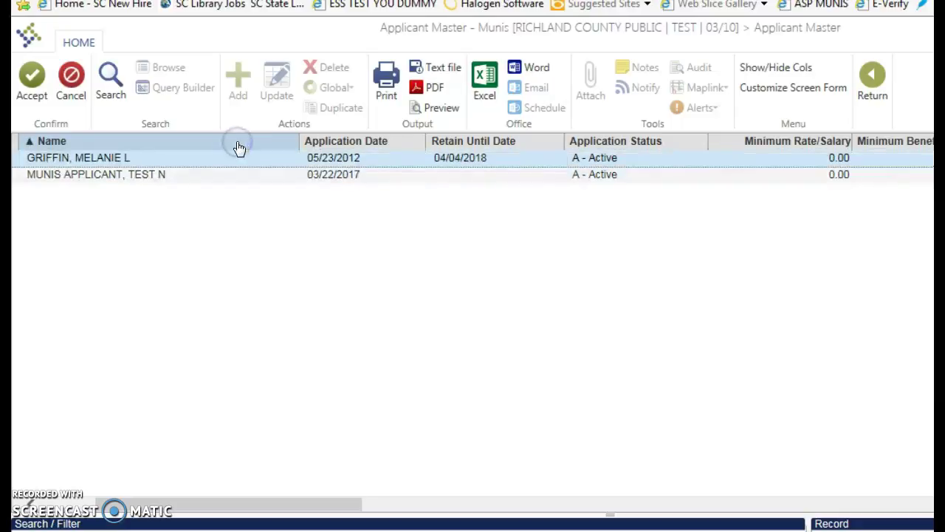
pyautogui.click(390, 144)
pyautogui.click(395, 181)
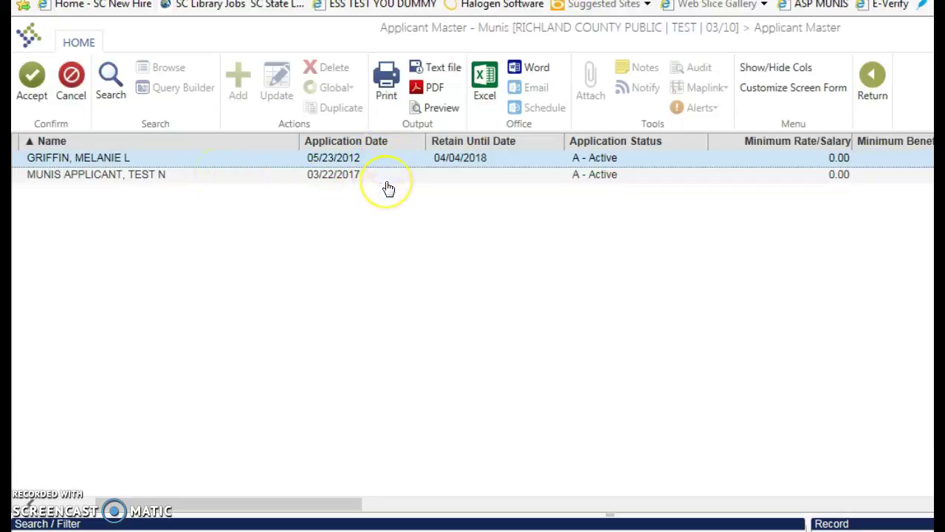
# Step: Open the record of the applicant who applied on 03/22/2017 and look over its main and availability information
pyautogui.click(196, 184)
pyautogui.doubleClick(197, 183)
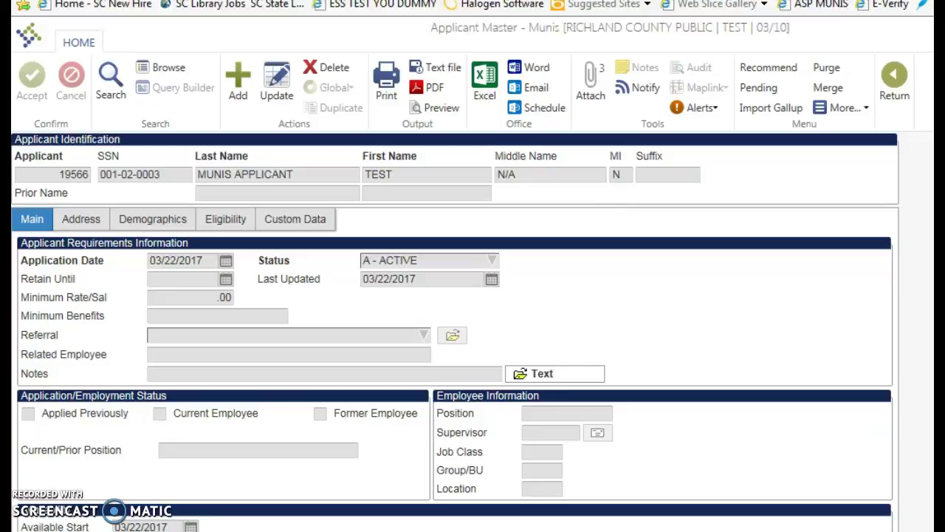
pyautogui.scroll(-1, 454, 331)
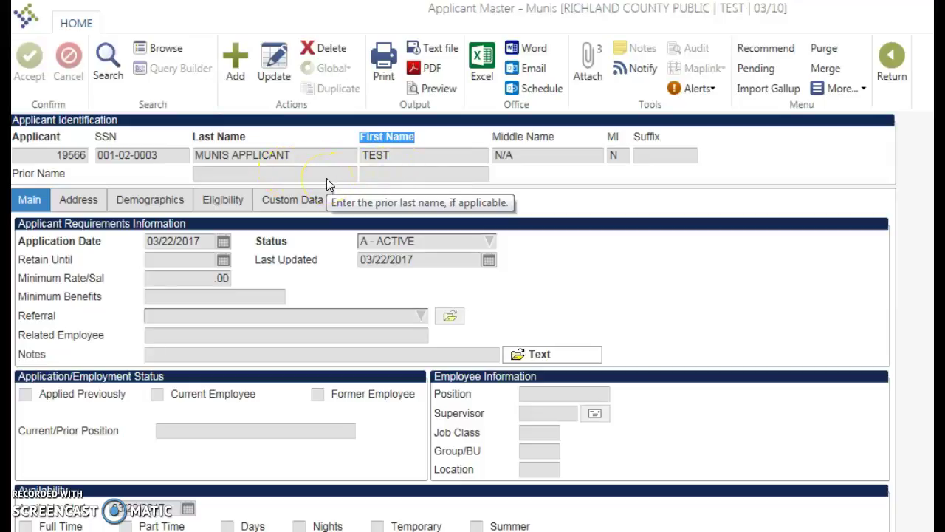
pyautogui.click(373, 180)
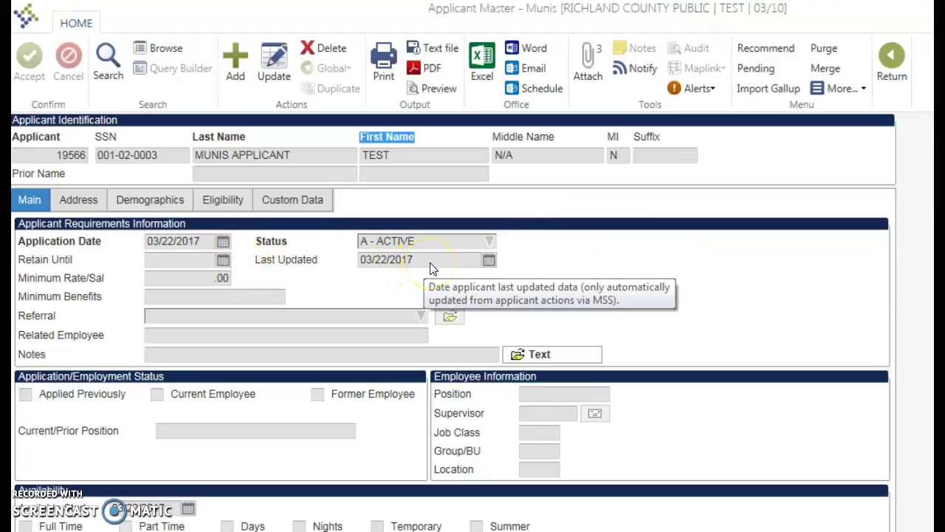
pyautogui.click(656, 319)
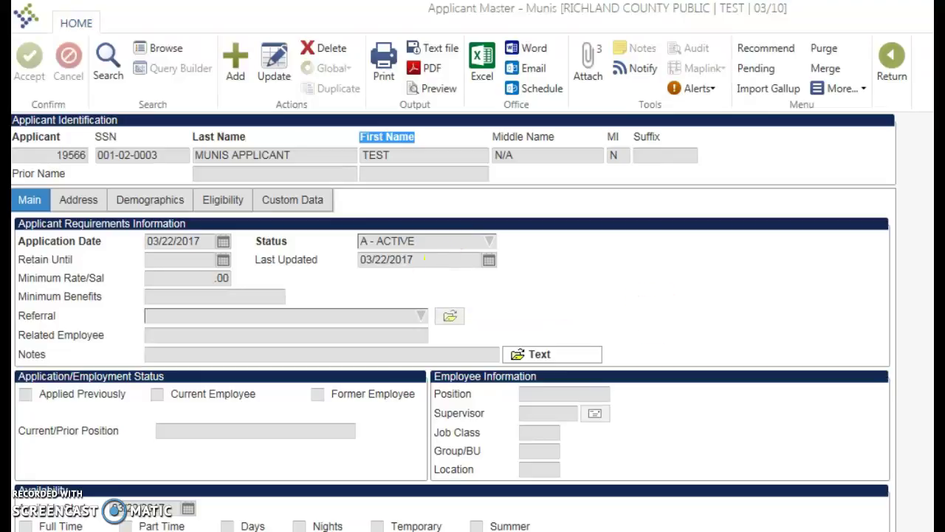
pyautogui.scroll(-2, 473, 317)
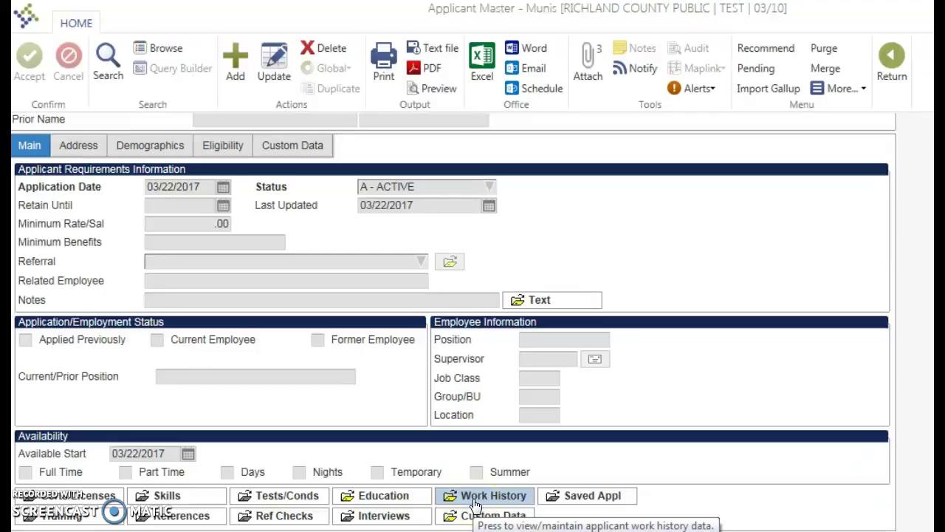
# Step: View the applicant's education details and return to the main applicant record
pyautogui.click(397, 502)
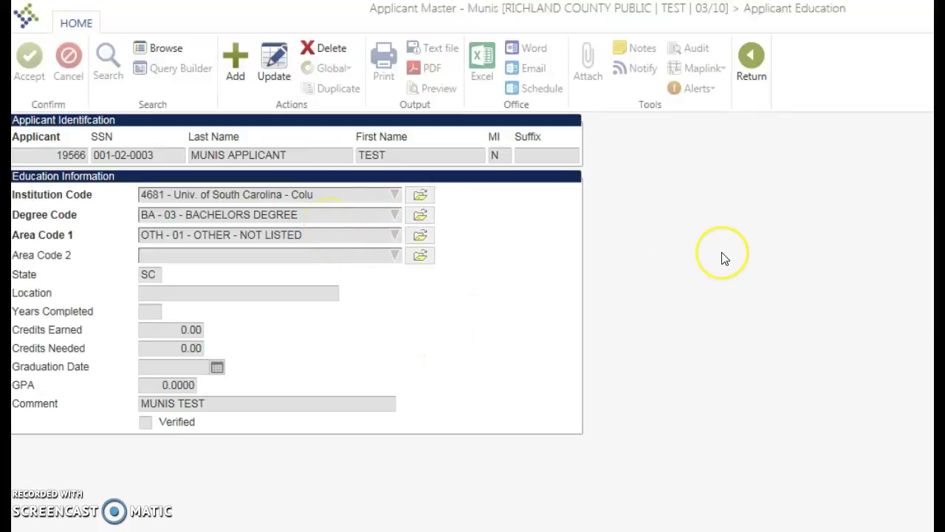
pyautogui.click(750, 66)
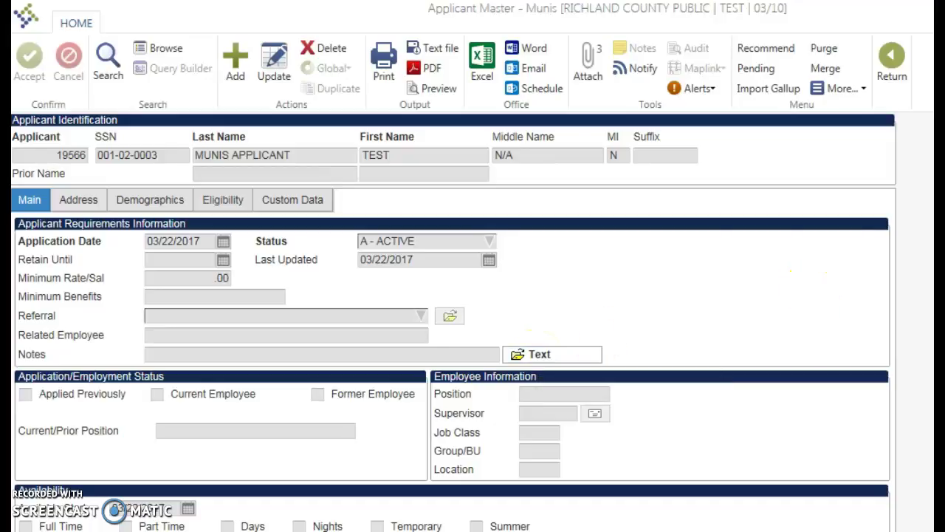
pyautogui.scroll(-1, 453, 322)
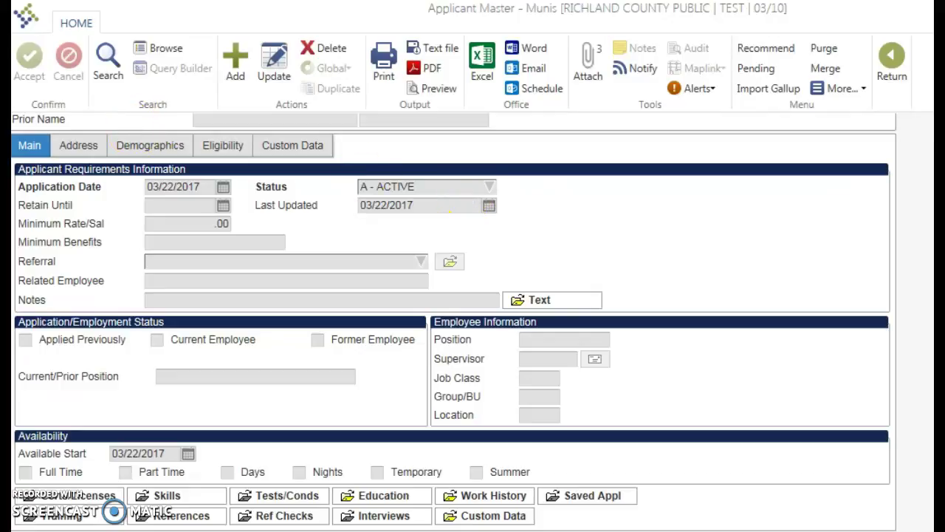
pyautogui.scroll(1, 818, 253)
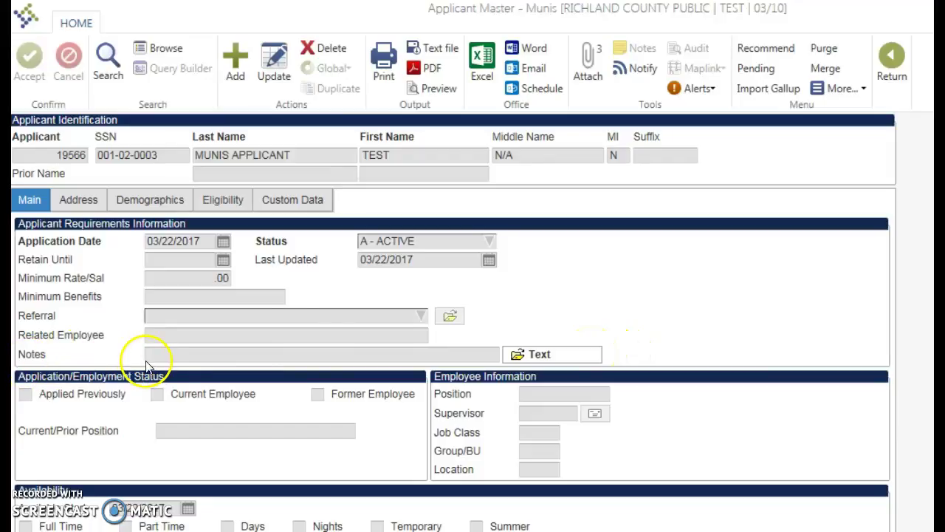
# Step: Read the text entries stored with the applicant's notes, including other education and honors, and close them
pyautogui.click(565, 364)
pyautogui.click(565, 364)
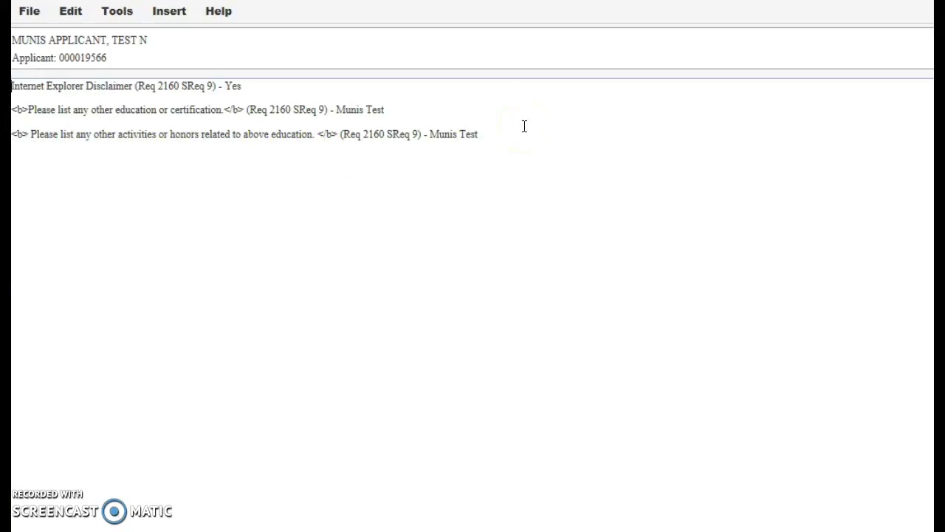
pyautogui.click(399, 106)
pyautogui.click(484, 136)
pyautogui.click(144, 209)
pyautogui.click(40, 153)
pyautogui.click(637, 238)
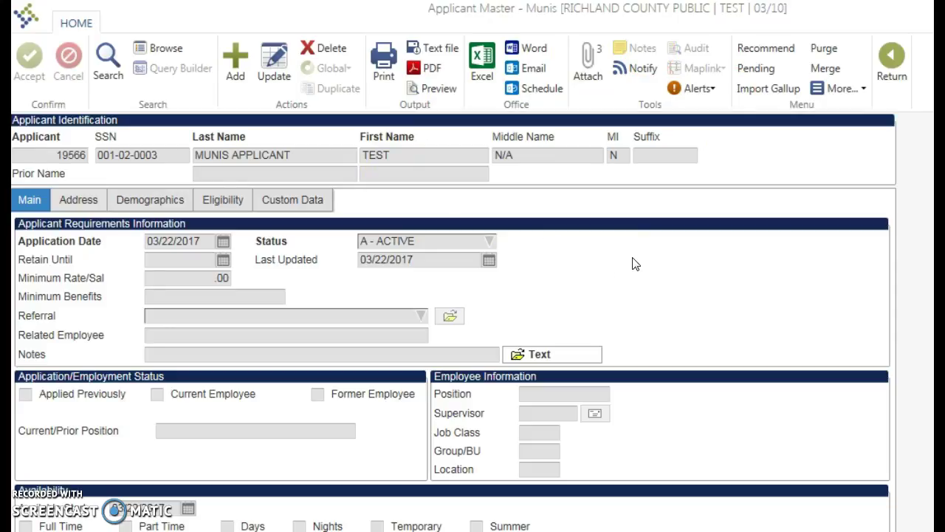
# Step: View the attached documents of type Applicant Attachment for this applicant
pyautogui.click(589, 69)
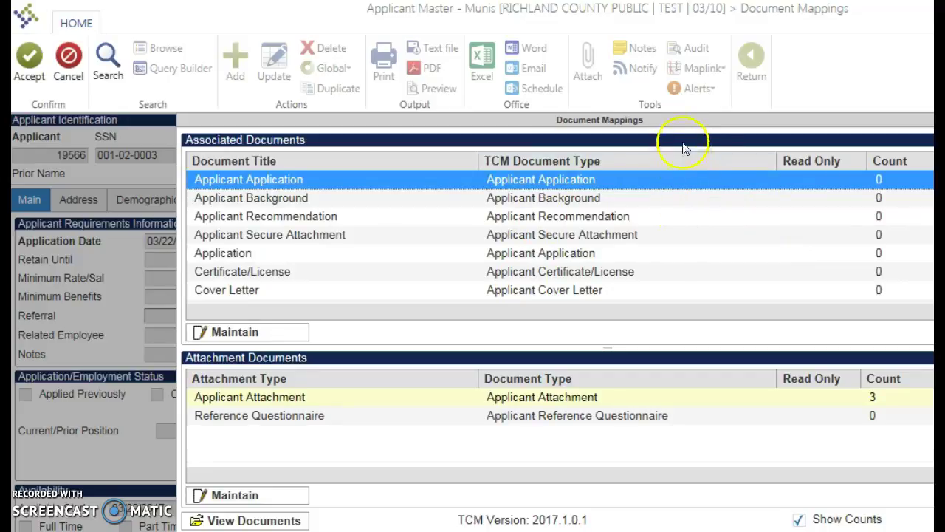
pyautogui.click(330, 399)
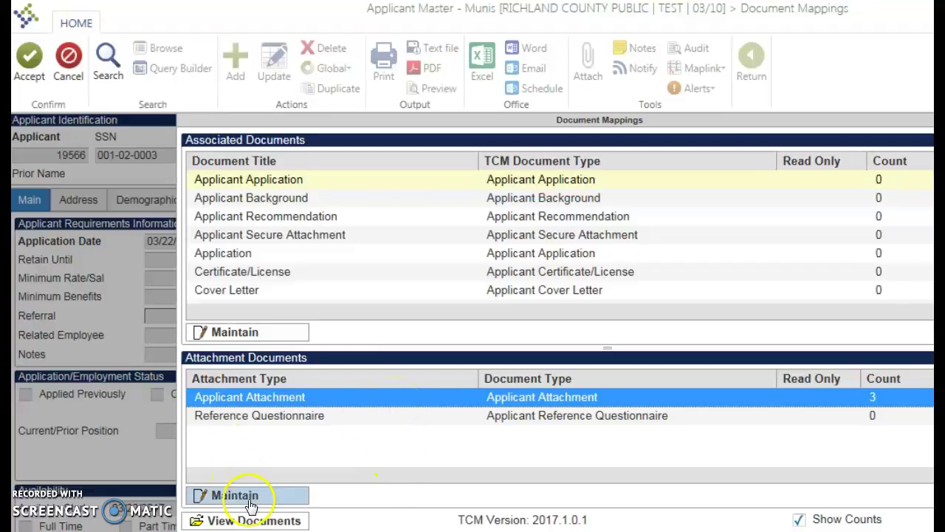
pyautogui.click(258, 522)
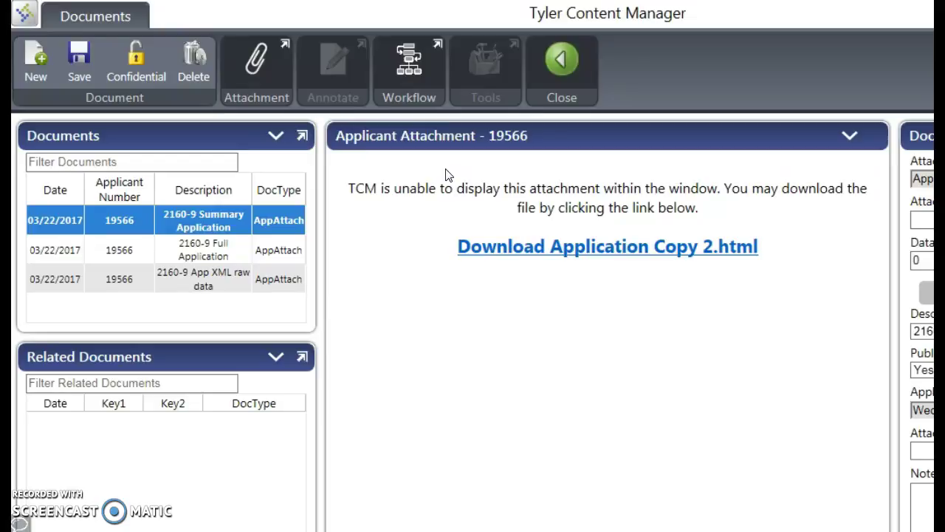
# Step: Download and open Application Copy 2.html from the 2160-9 Summary Application document
pyautogui.click(361, 326)
pyautogui.click(352, 316)
pyautogui.click(611, 255)
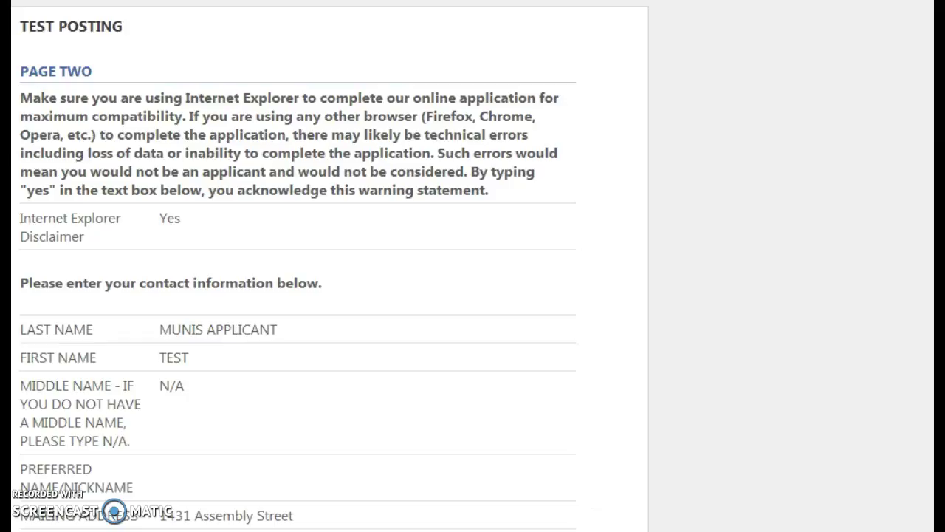
# Step: Review the application copy from the page two contact details and eligibility answers through the page four education entries, and close it
pyautogui.scroll(-1, 295, 265)
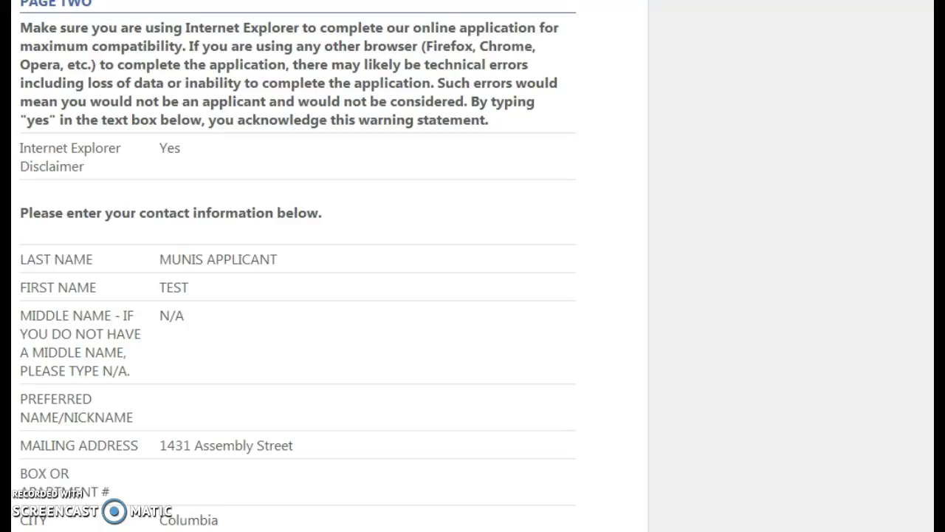
pyautogui.scroll(-2, 295, 266)
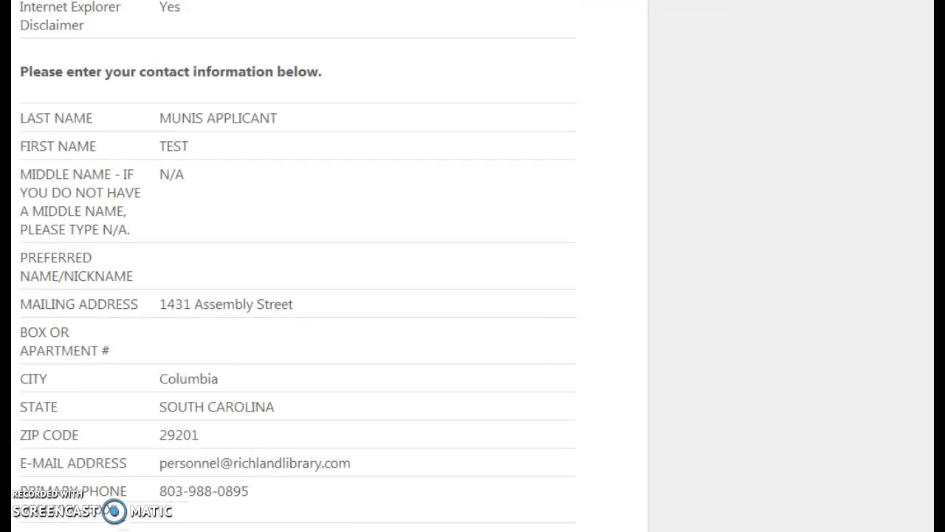
pyautogui.scroll(-1, 296, 266)
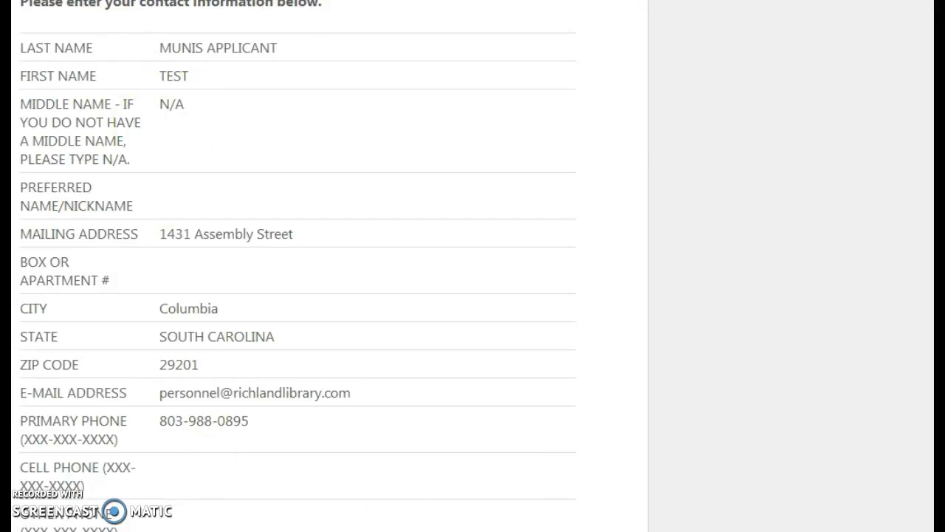
pyautogui.scroll(-7, 295, 266)
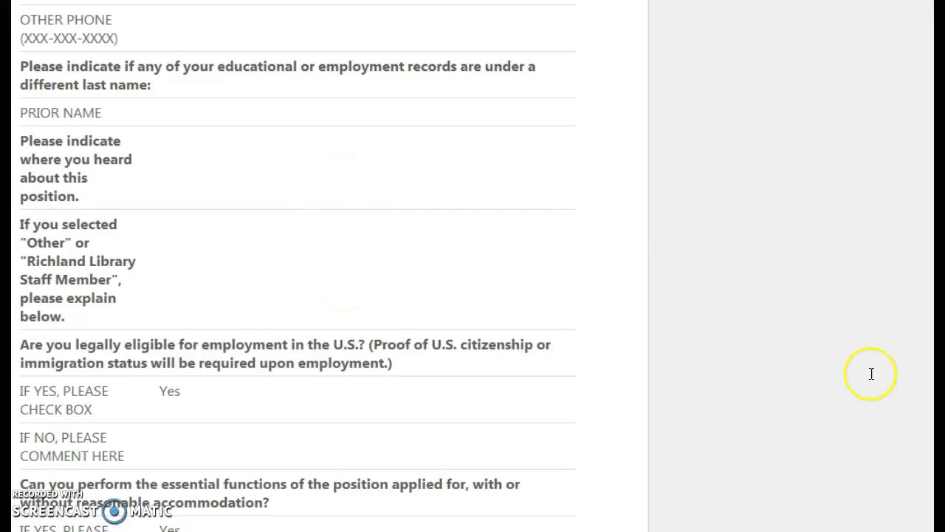
pyautogui.scroll(-4, 296, 266)
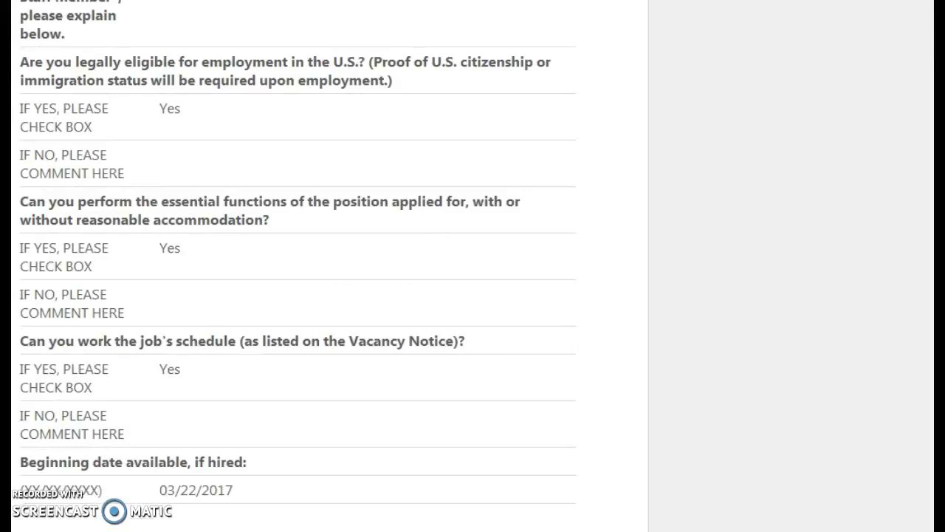
pyautogui.scroll(-2, 296, 266)
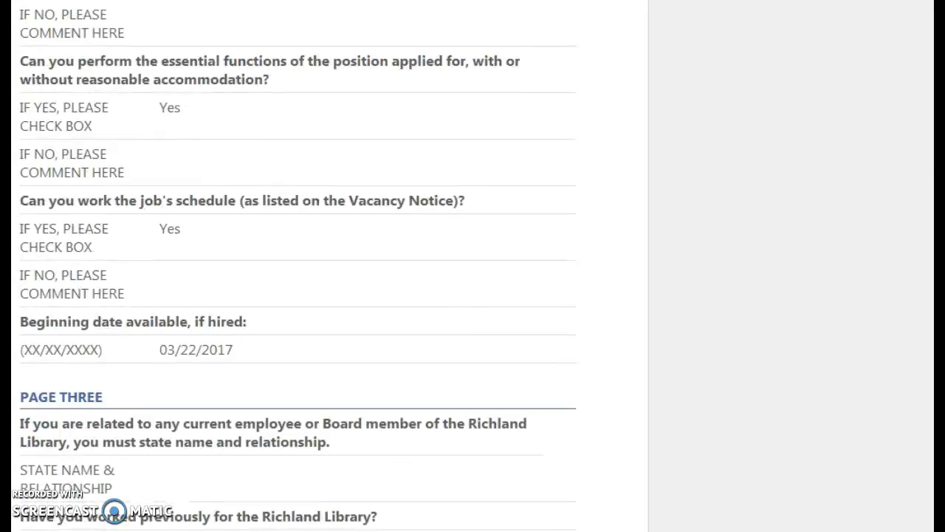
pyautogui.scroll(-2, 296, 266)
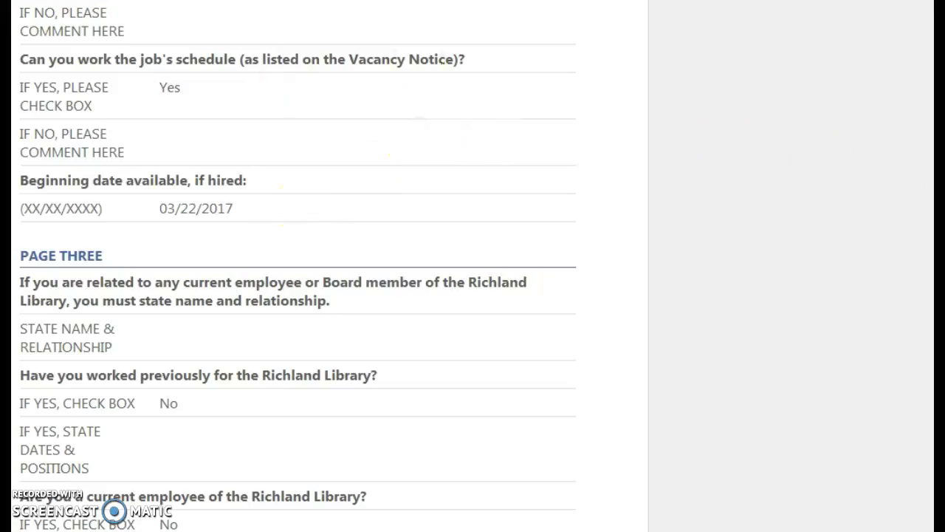
pyautogui.scroll(-4, 297, 266)
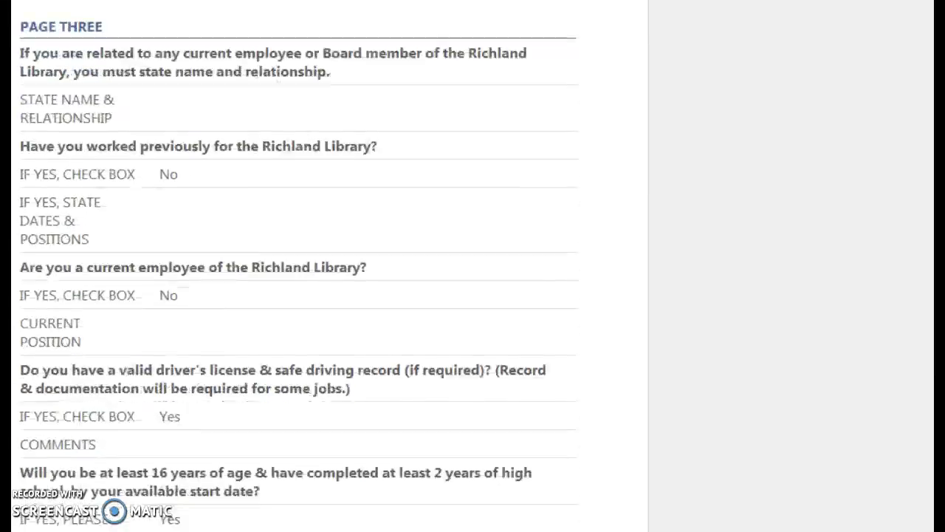
pyautogui.scroll(-3, 297, 266)
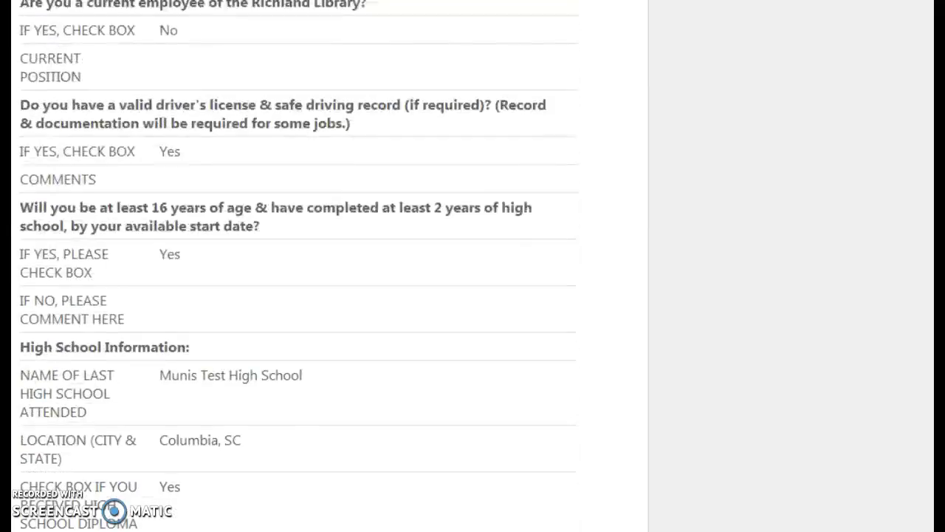
pyautogui.scroll(-7, 298, 266)
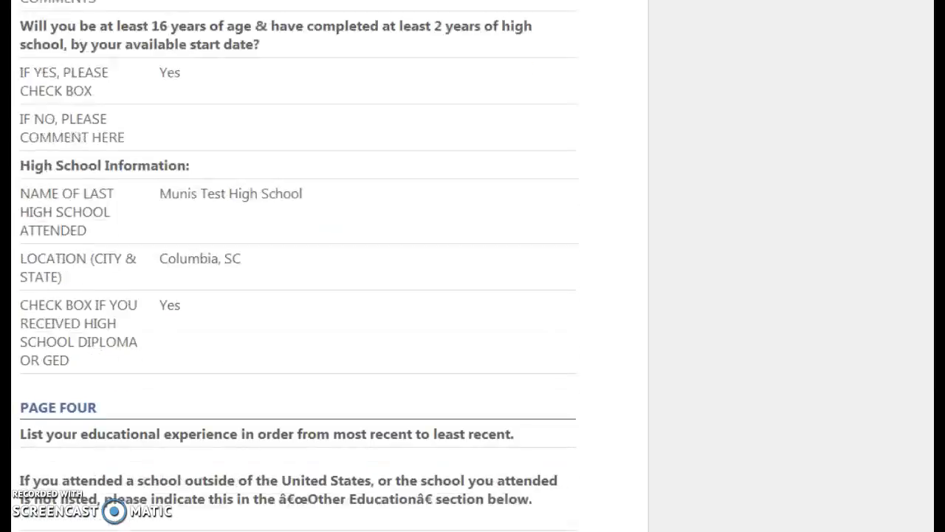
pyautogui.scroll(-1, 298, 265)
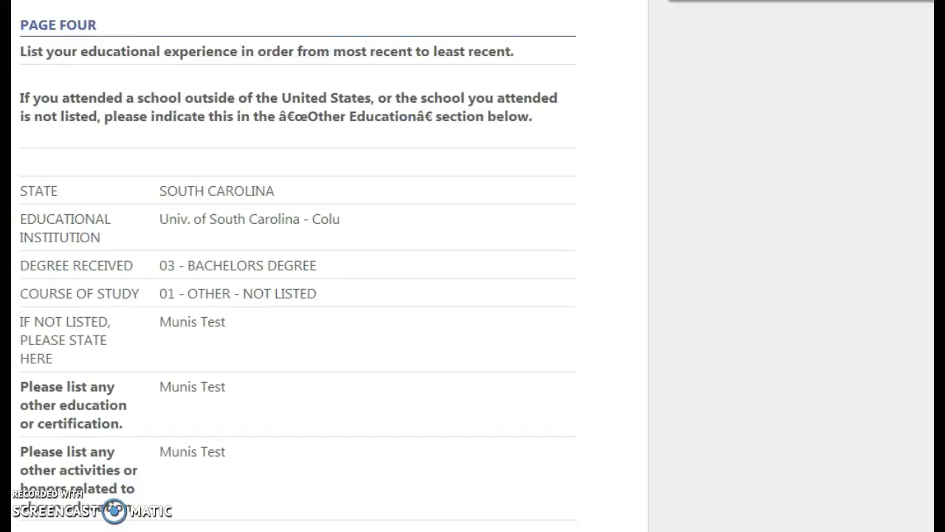
pyautogui.click(661, 2)
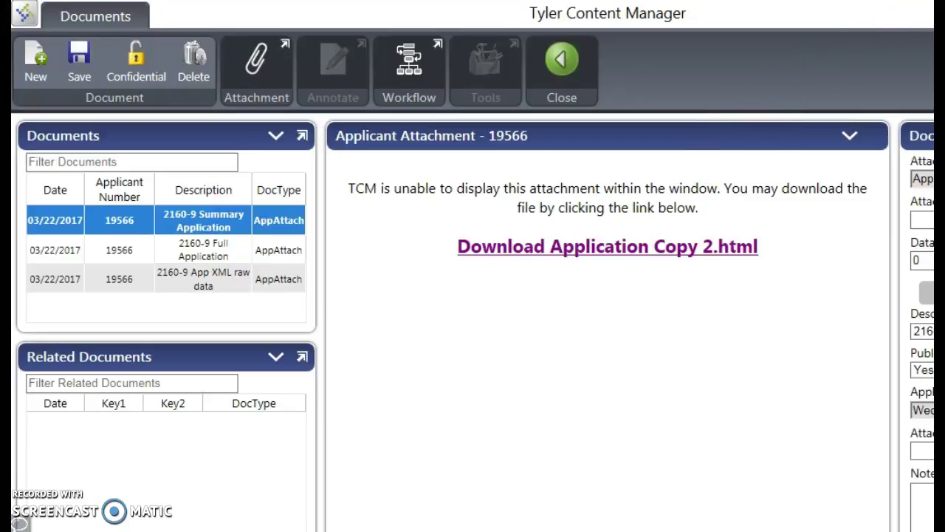
# Step: Switch back to the Munis Applicant Master and go to the previous applicant record in the set
pyautogui.hotkey('alt', 'Tab')
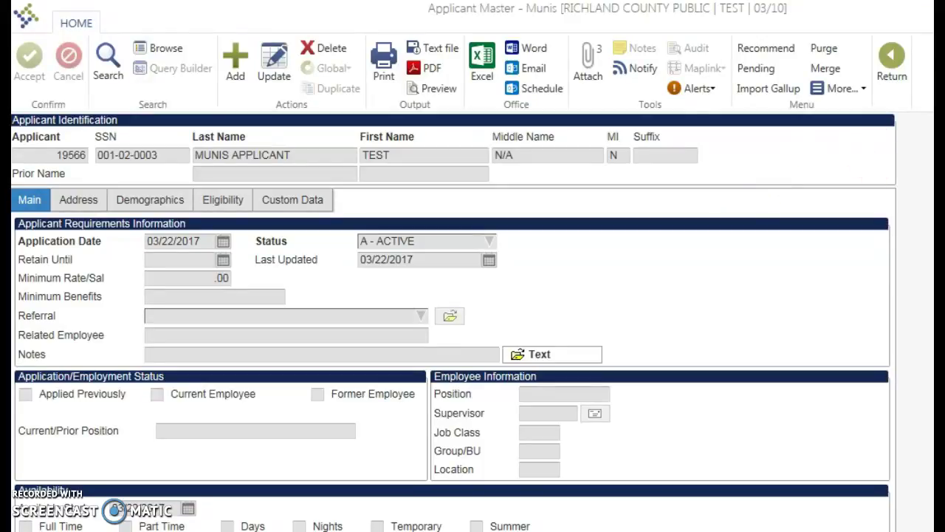
pyautogui.scroll(-1, 453, 322)
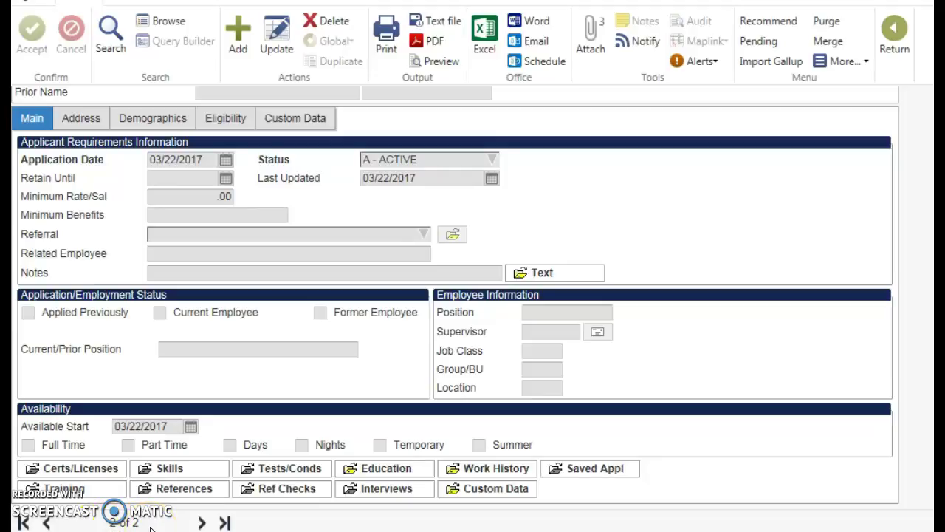
pyautogui.click(46, 525)
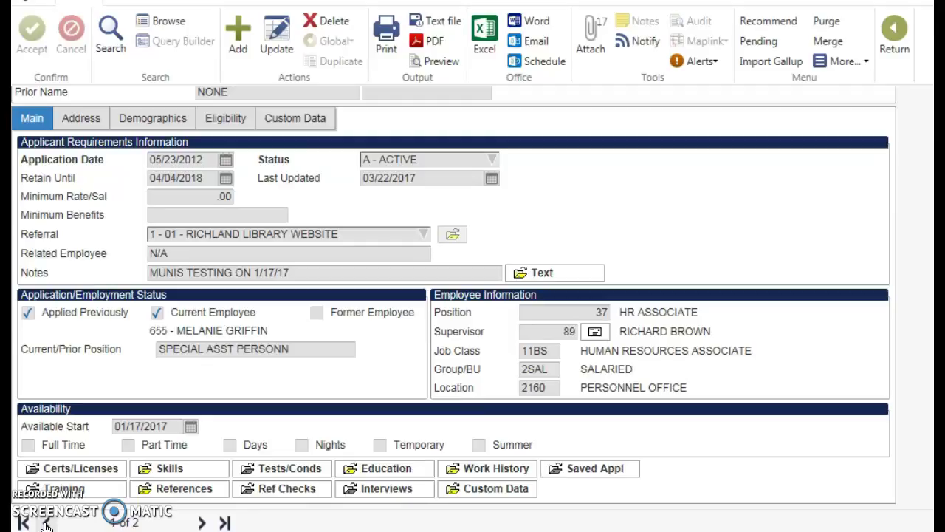